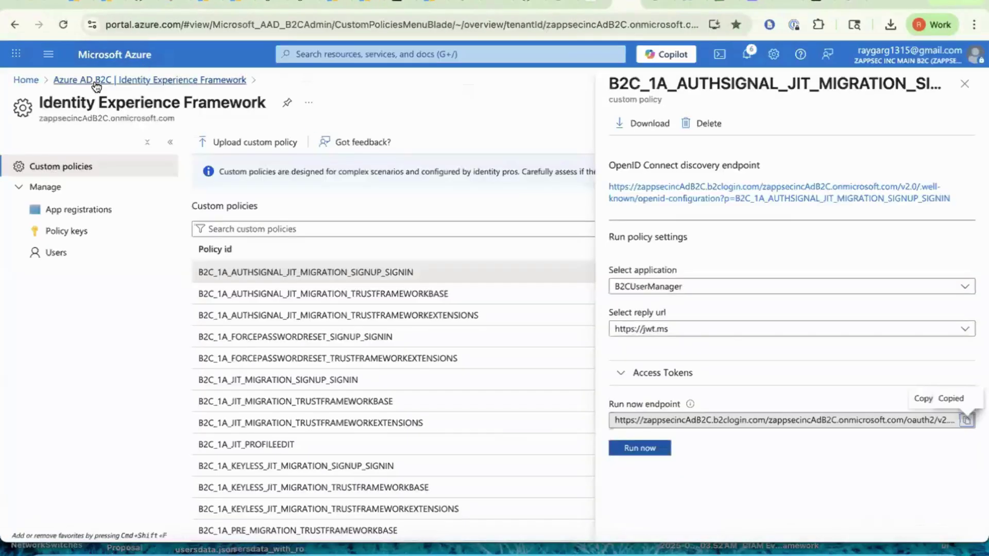
Step: In Azure AD B2C Users, search for the legacy demo user and delete their account
{"action": "left_click", "coordinate": [98, 79]}
{"action": "left_click", "coordinate": [93, 319]}
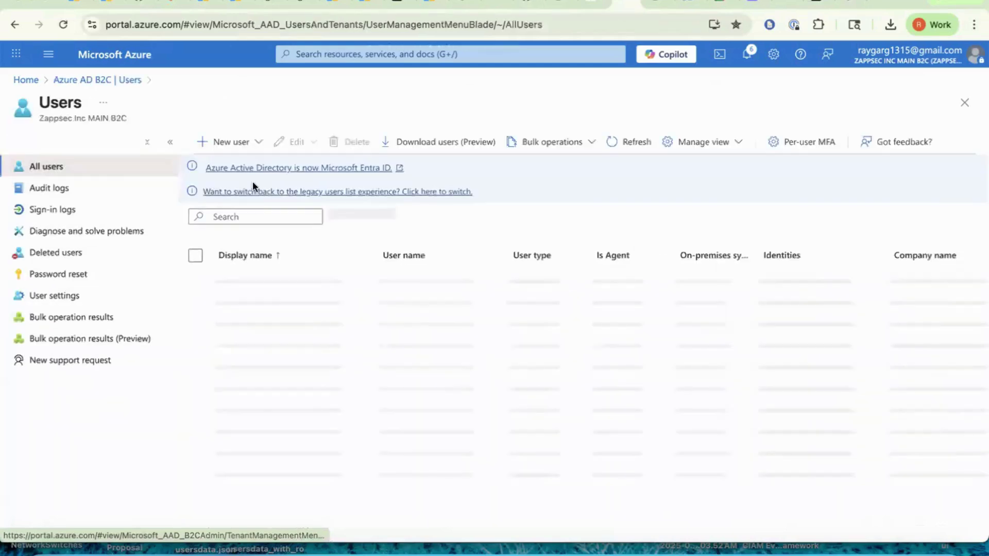
{"action": "left_click", "coordinate": [254, 218]}
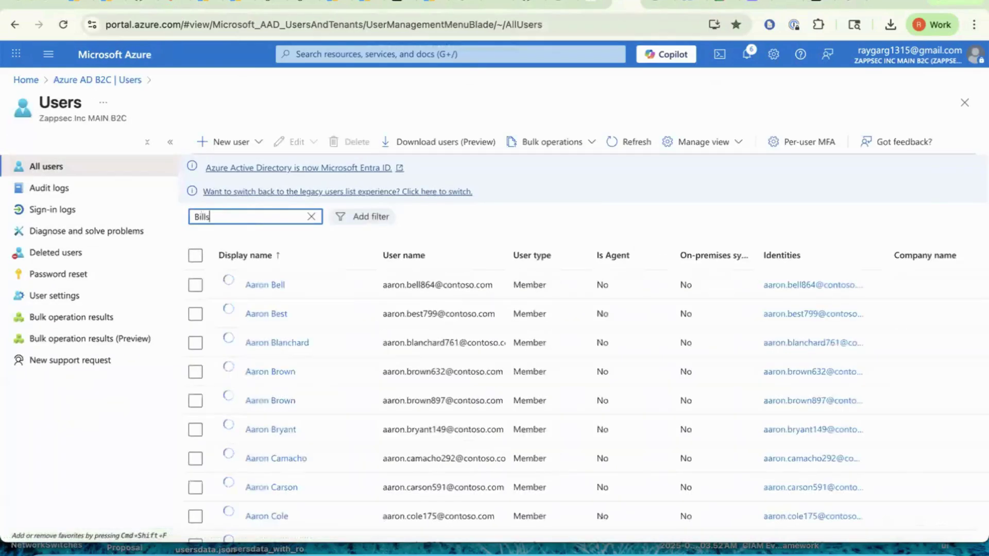
{"action": "left_click", "coordinate": [194, 285]}
{"action": "left_click", "coordinate": [340, 141]}
{"action": "left_click", "coordinate": [205, 194]}
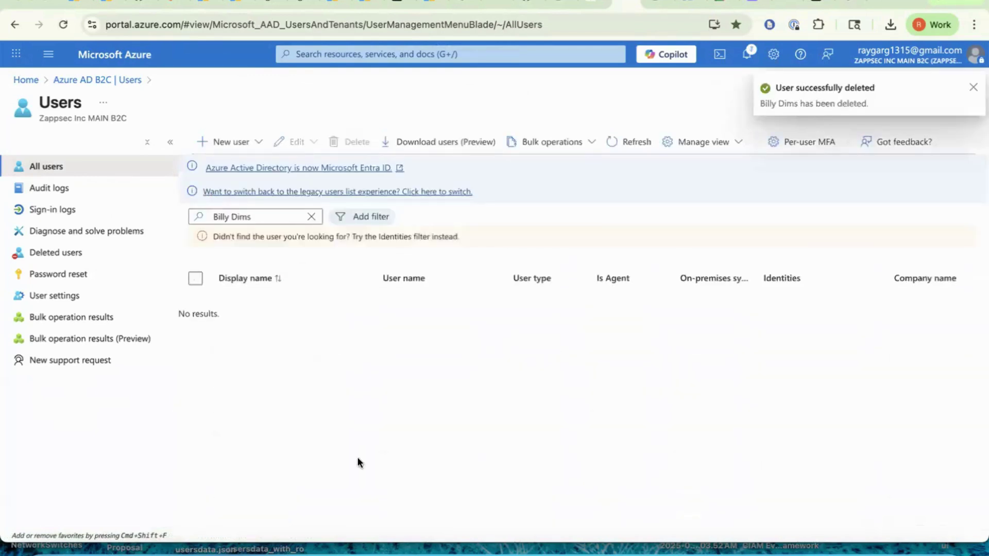
Step: Switch between desktop spaces and show all spaces at once
{"action": "key", "text": "ctrl+Right"}
{"action": "key", "text": "ctrl+Left"}
{"action": "key", "text": "ctrl+Right"}
{"action": "key", "text": "ctrl+Up"}
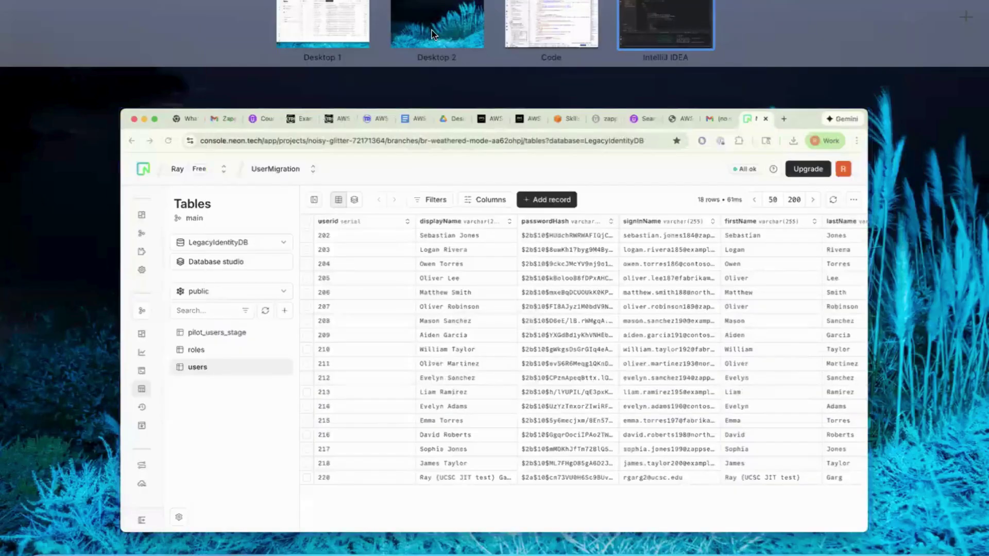
Step: Bring the Incognito localhost:8080 demo app window on Desktop 2 to the front
{"action": "left_click", "coordinate": [431, 34]}
{"action": "key", "text": "ctrl+Up"}
{"action": "left_click", "coordinate": [375, 203]}
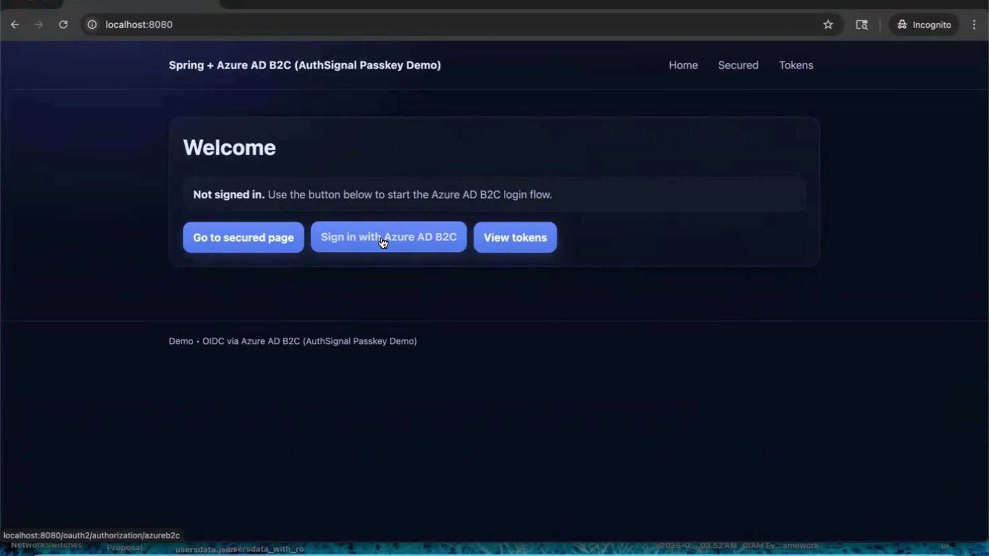
Step: Start 'Sign in with Azure AD B2C' and enter the legacy user's sign-in name
{"action": "left_click", "coordinate": [382, 241]}
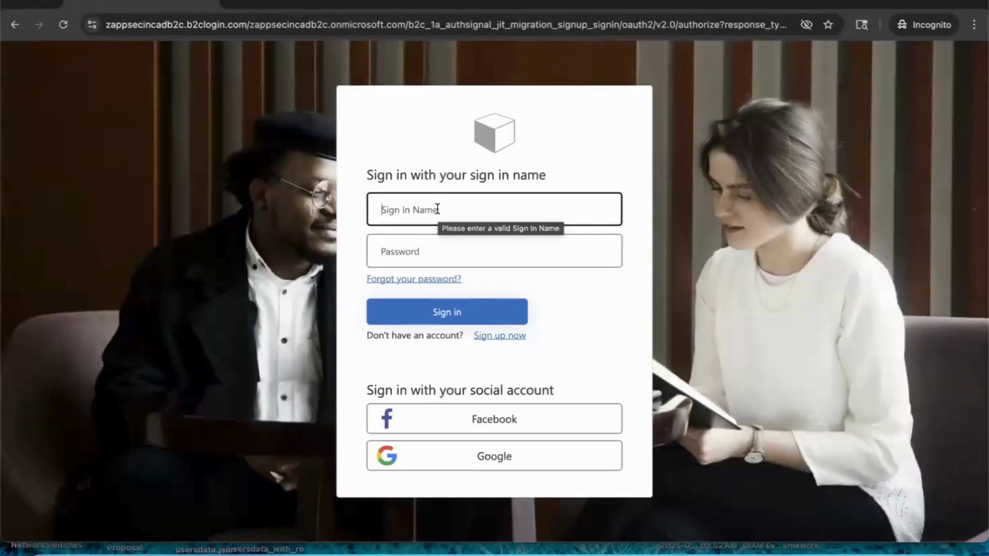
{"action": "type", "text": "billy@"}
{"action": "type", "text": "cont"}
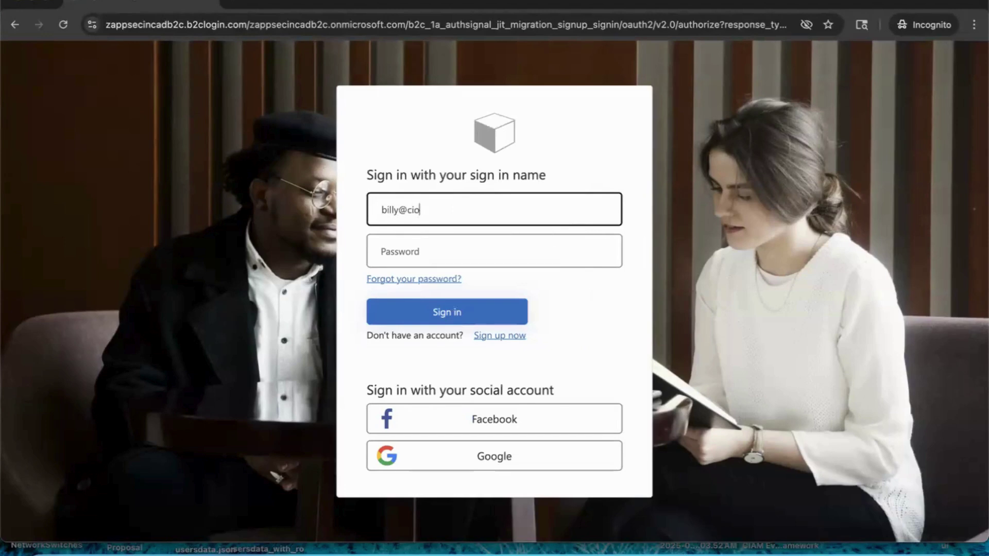
{"action": "key", "text": "BackSpace"}
{"action": "key", "text": "BackSpace"}
{"action": "key", "text": "BackSpace"}
{"action": "type", "text": "ontoso.com"}
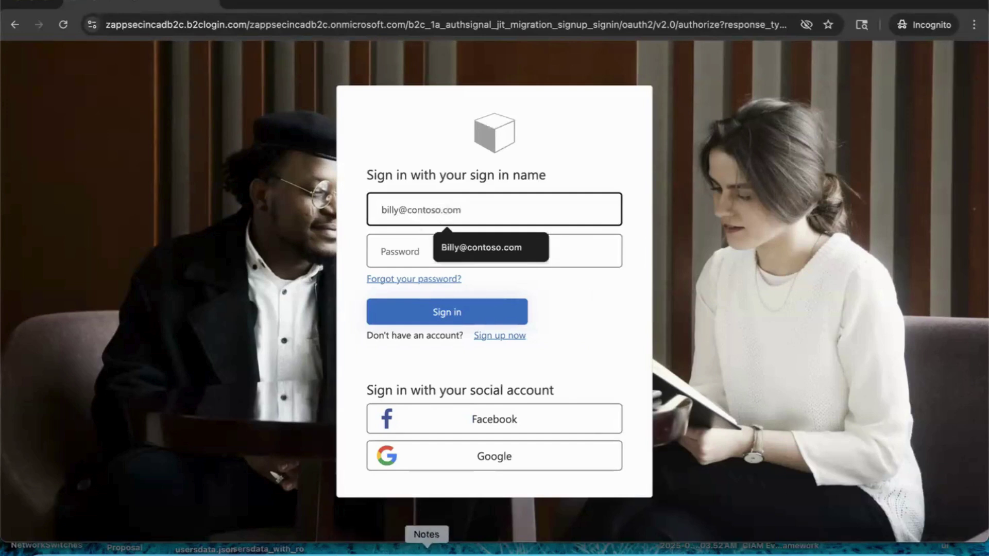
Step: Copy the account password from Notes, paste it into Password and sign in
{"action": "left_click", "coordinate": [424, 552]}
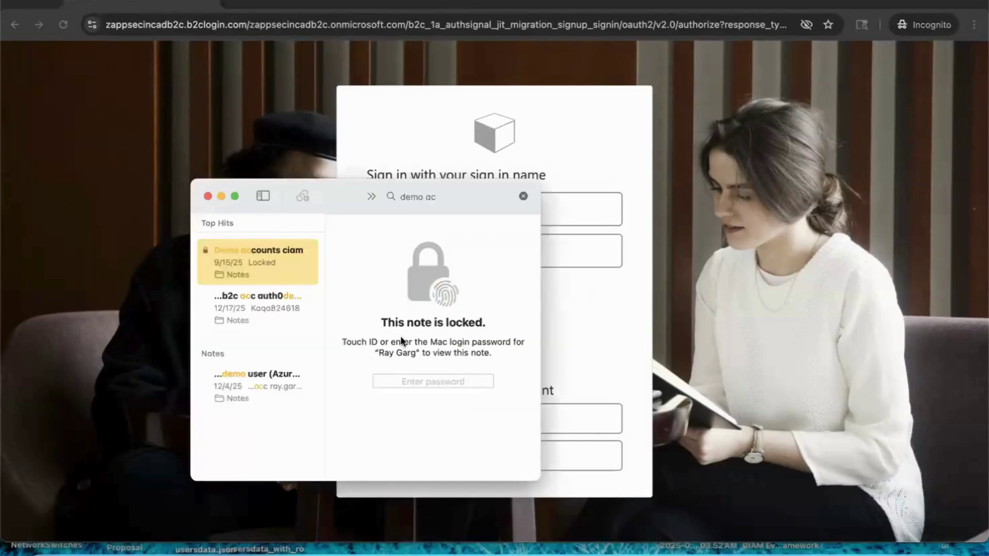
{"action": "left_click_drag", "start_coordinate": [425, 377], "coordinate": [285, 381]}
{"action": "left_click", "coordinate": [589, 323]}
{"action": "left_click", "coordinate": [555, 266]}
{"action": "key", "text": "super+v"}
{"action": "left_click", "coordinate": [474, 312]}
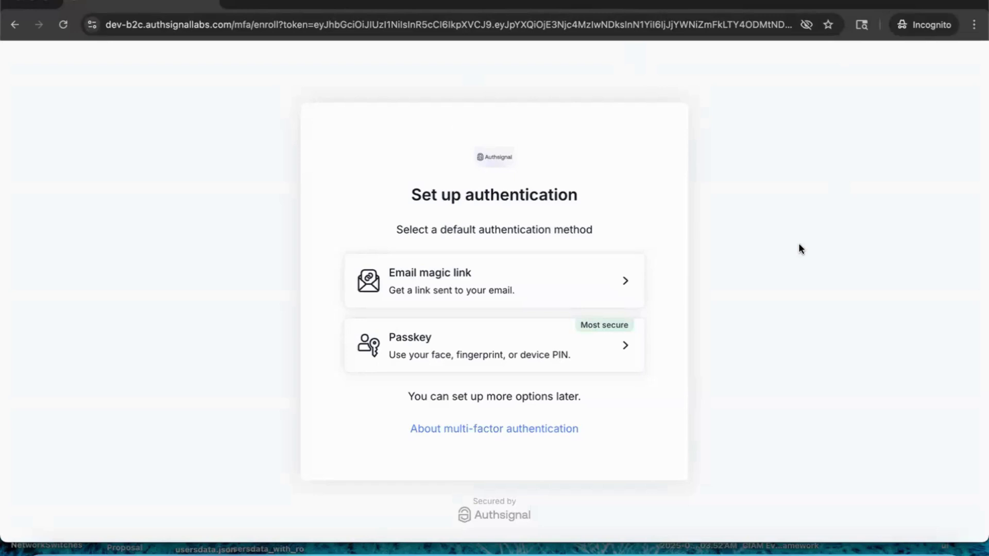
Step: Choose Passkey, download and save the recovery codes, and confirm they are saved
{"action": "left_click", "coordinate": [561, 339]}
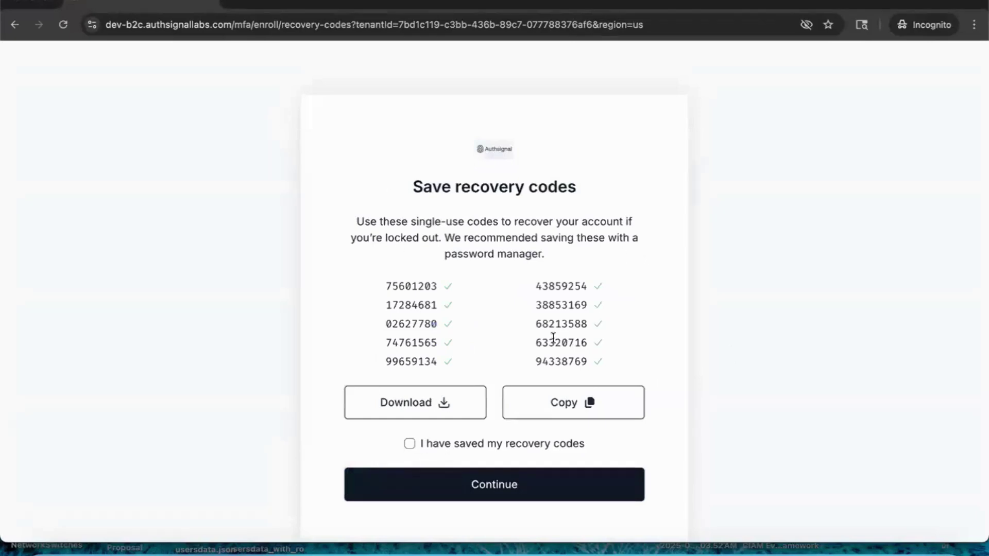
{"action": "left_click", "coordinate": [419, 403]}
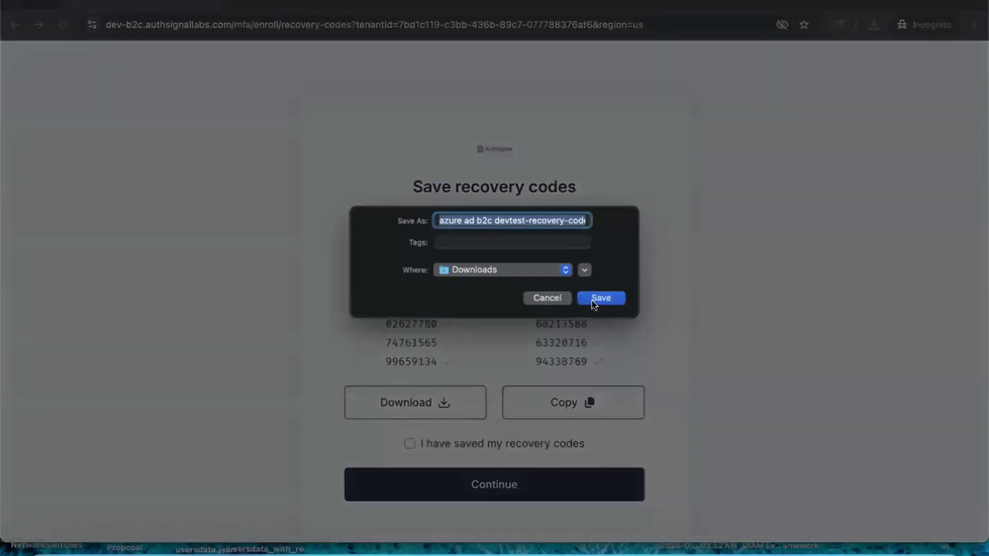
{"action": "left_click", "coordinate": [547, 299]}
{"action": "left_click", "coordinate": [411, 443]}
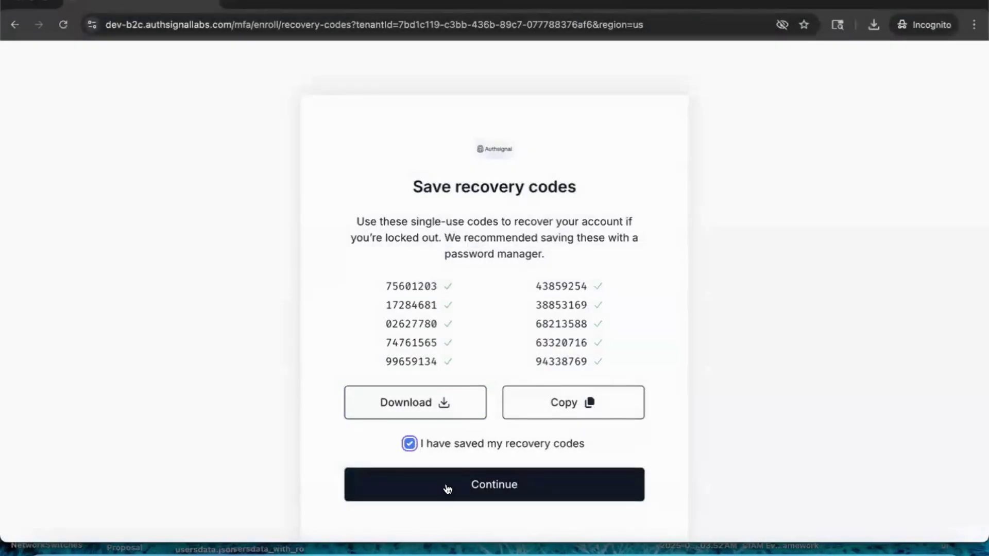
{"action": "left_click", "coordinate": [448, 487]}
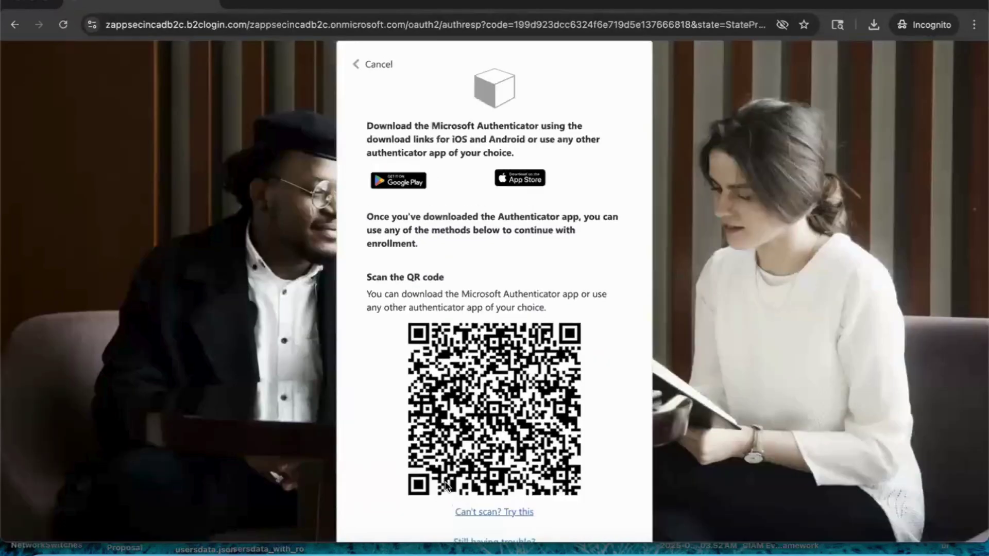
Step: Continue past the authenticator app QR code after scanning it
{"action": "mouse_move", "coordinate": [446, 485]}
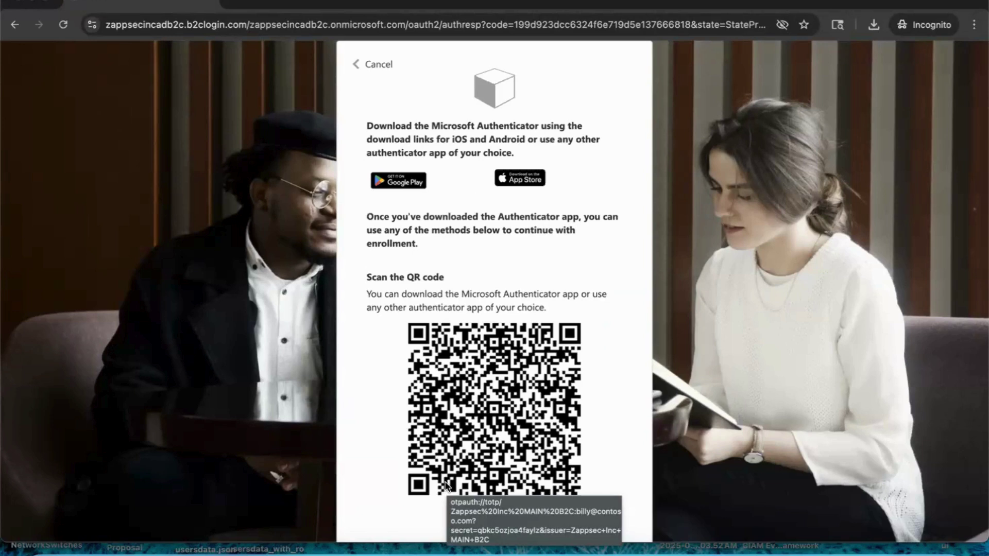
{"action": "scroll", "coordinate": [444, 479], "scroll_direction": "down", "scroll_amount": 3}
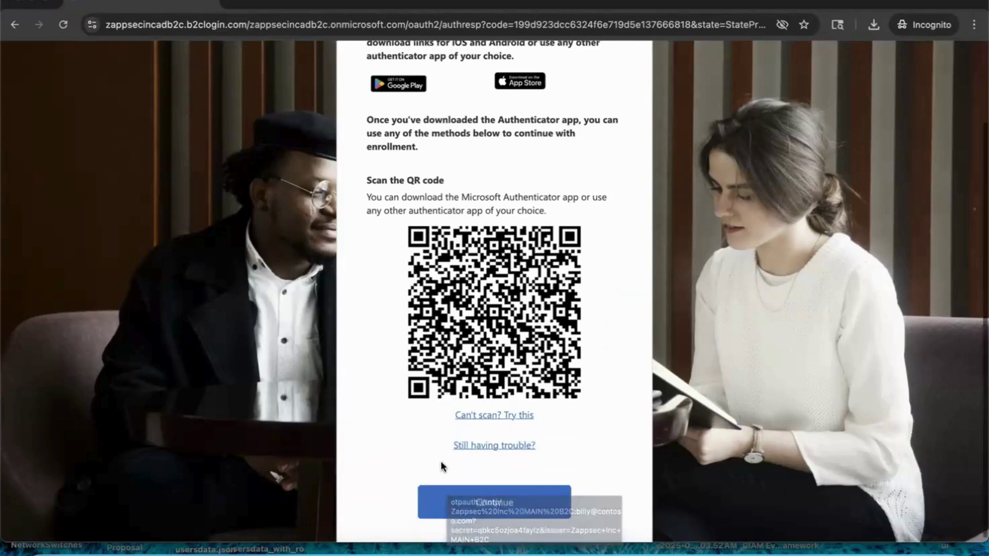
{"action": "left_click", "coordinate": [495, 508]}
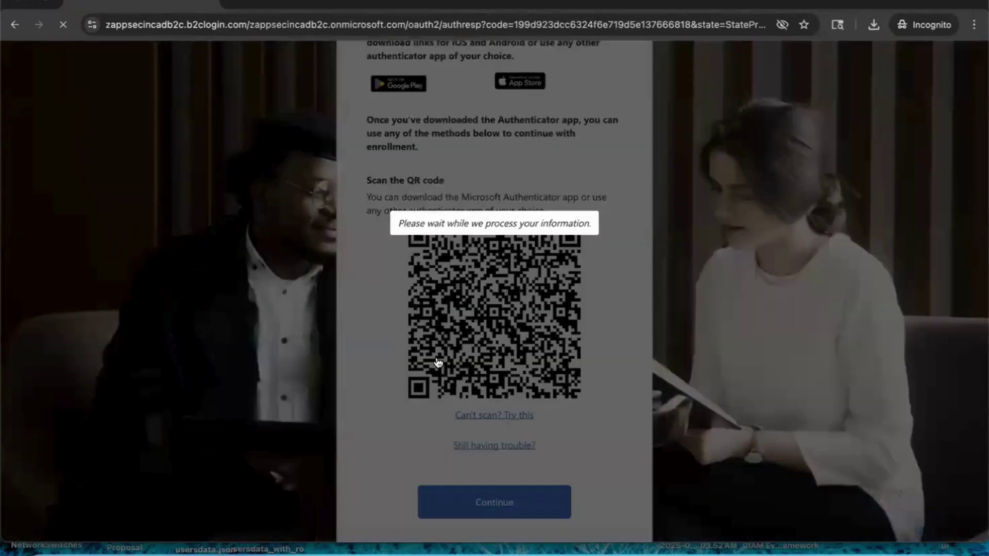
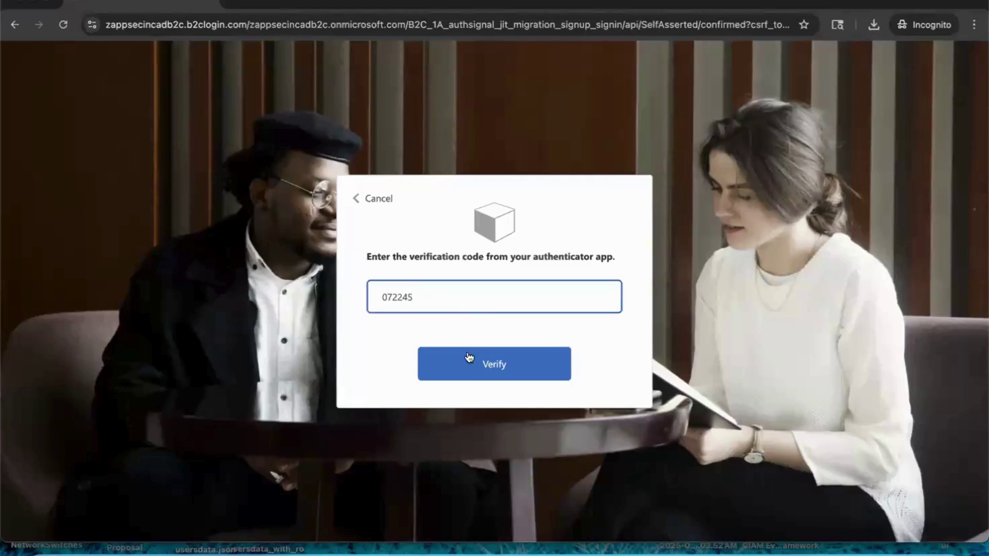
{"action": "left_click", "coordinate": [470, 356]}
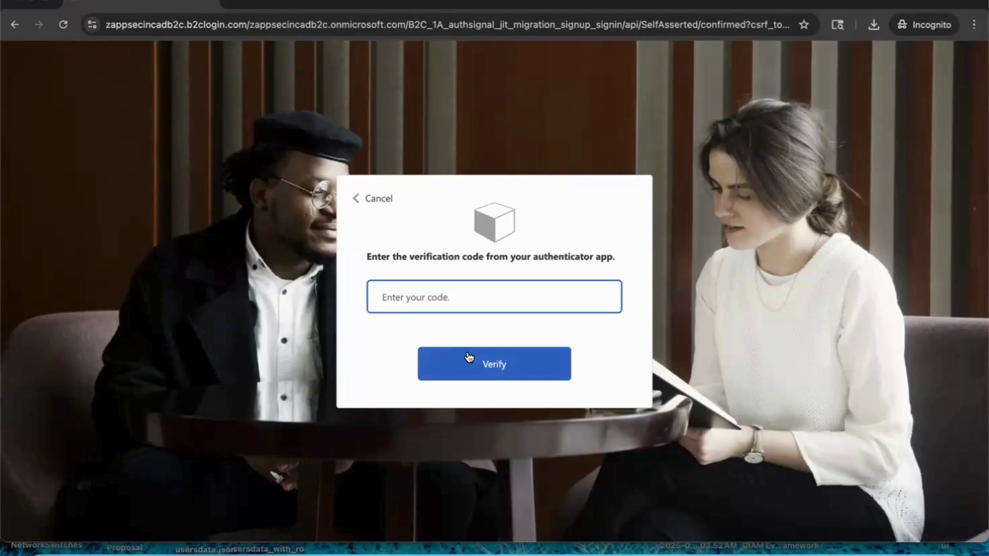
{"action": "left_click", "coordinate": [435, 300]}
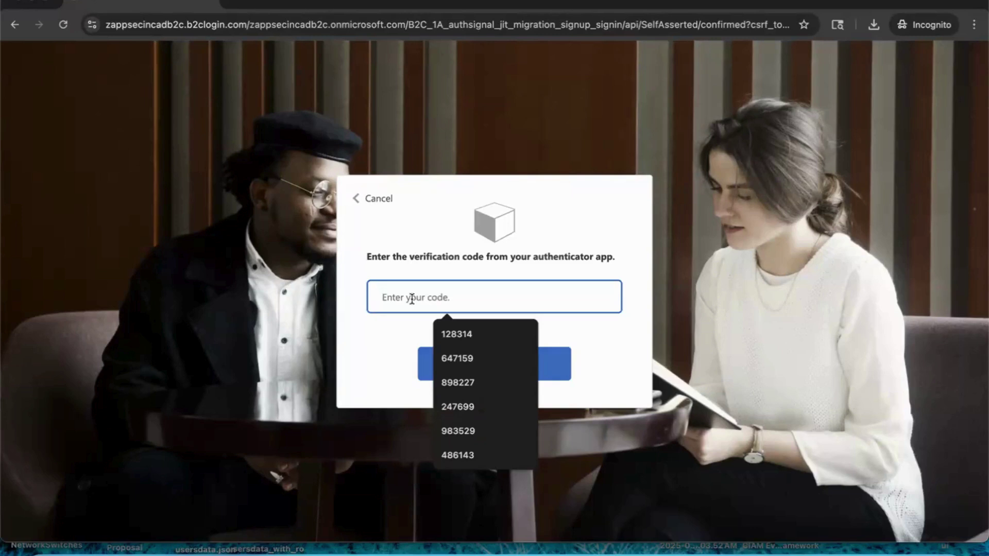
{"action": "left_click", "coordinate": [440, 367]}
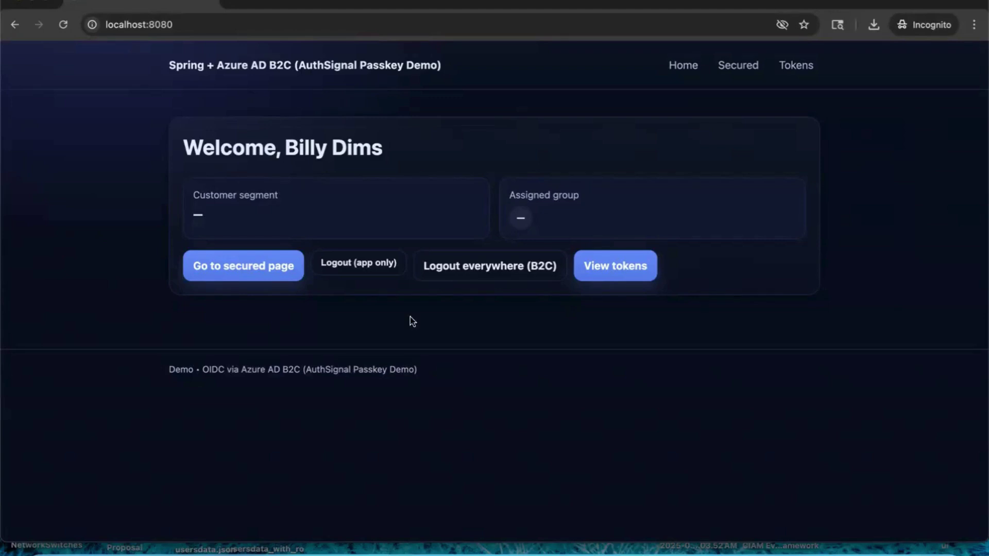
Step: Close the signed-in app window and load the localhost demo app in a new private window
{"action": "left_click", "coordinate": [208, 2]}
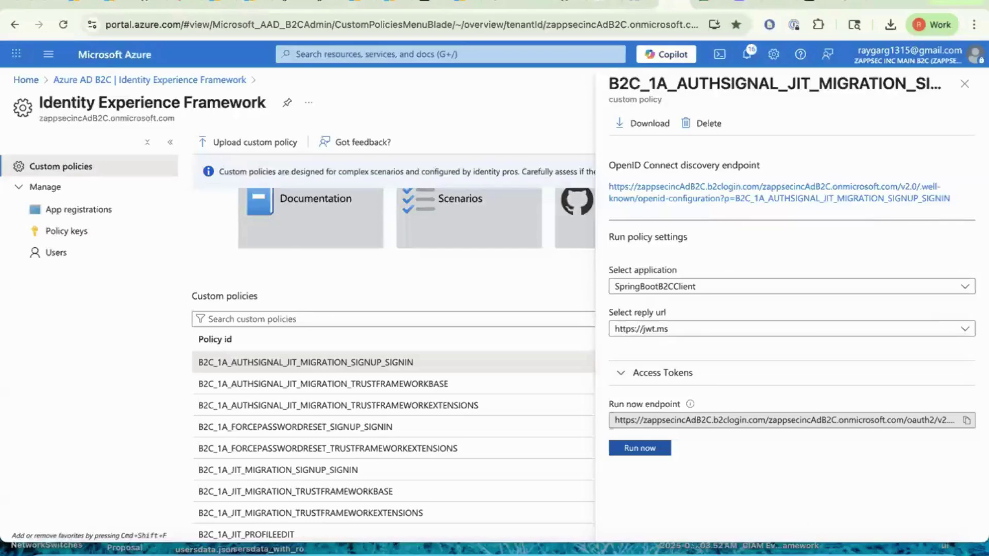
{"action": "left_click", "coordinate": [815, 547]}
{"action": "right_click", "coordinate": [820, 549]}
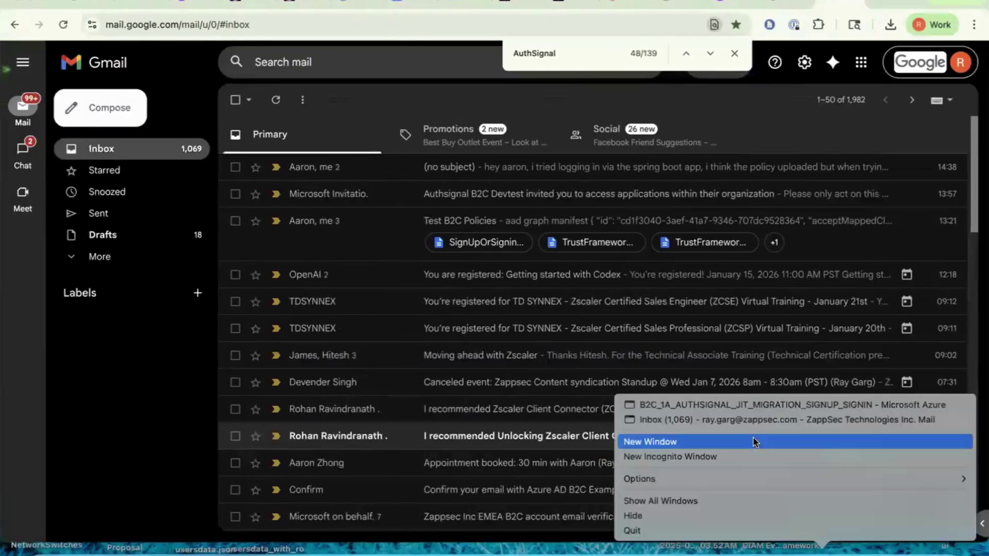
{"action": "left_click", "coordinate": [753, 455]}
{"action": "type", "text": "lo"}
{"action": "key", "text": "Return"}
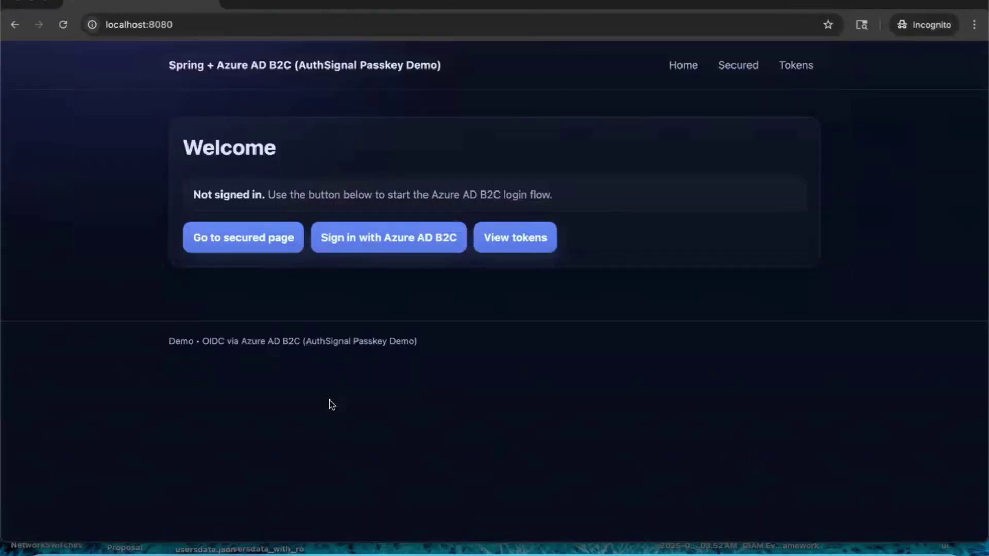
Step: Sign in with Azure AD B2C using the legacy user's sign-in name and password
{"action": "left_click", "coordinate": [404, 250]}
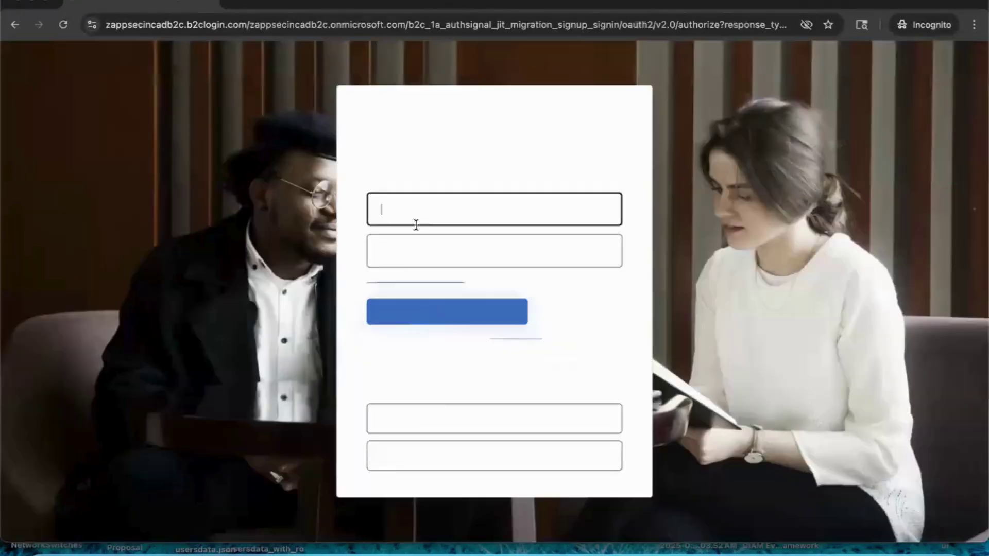
{"action": "type", "text": "billy@contoso.com"}
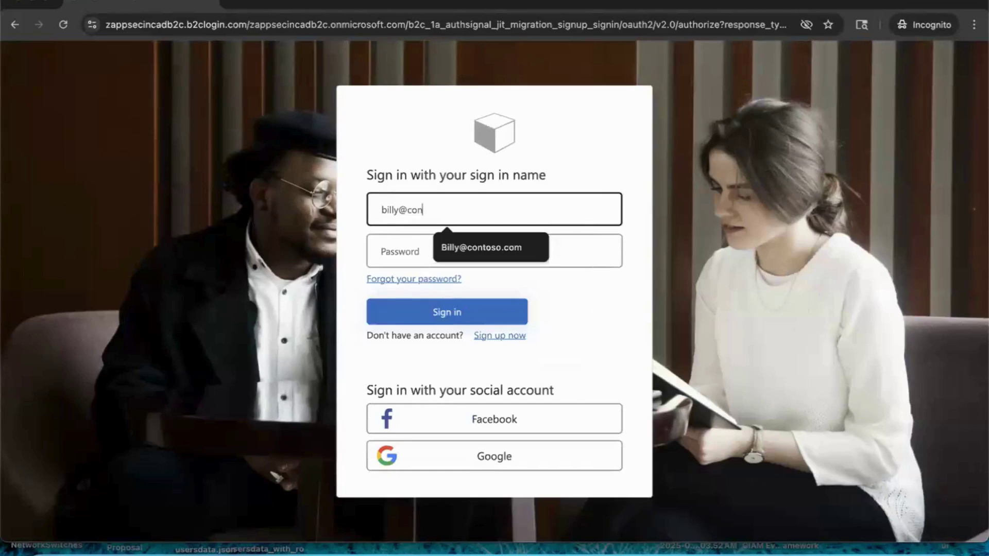
{"action": "left_click", "coordinate": [394, 247]}
{"action": "type", "text": "************"}
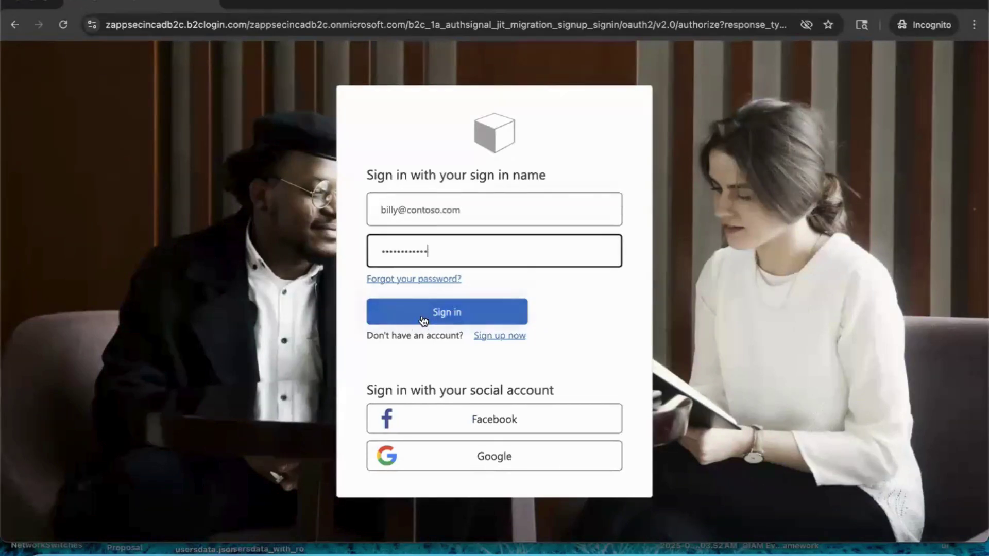
{"action": "left_click", "coordinate": [423, 318]}
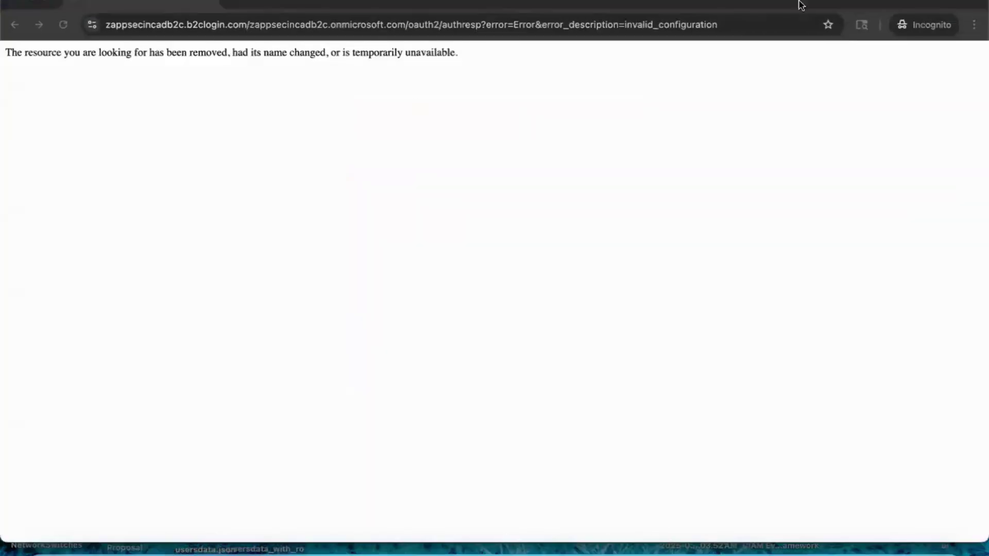
Step: Return to the sign-in window and use the saved iCloud Keychain passkey
{"action": "key", "text": "super+w"}
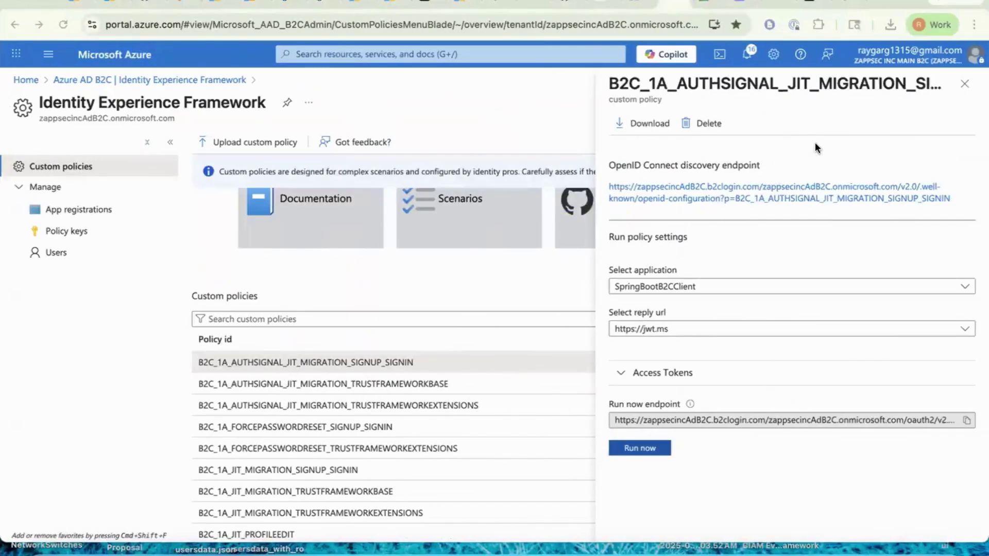
{"action": "key", "text": "ctrl+Left"}
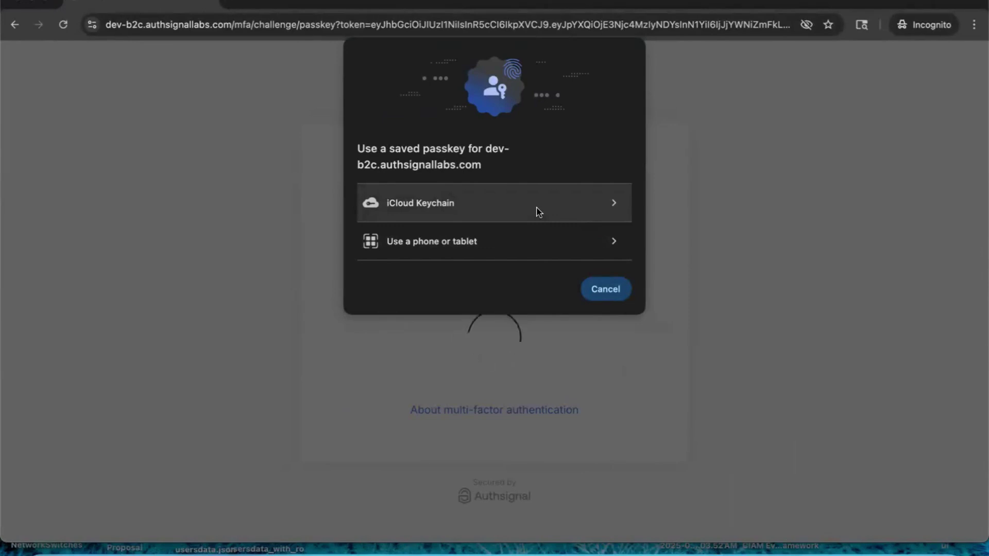
{"action": "left_click", "coordinate": [498, 215]}
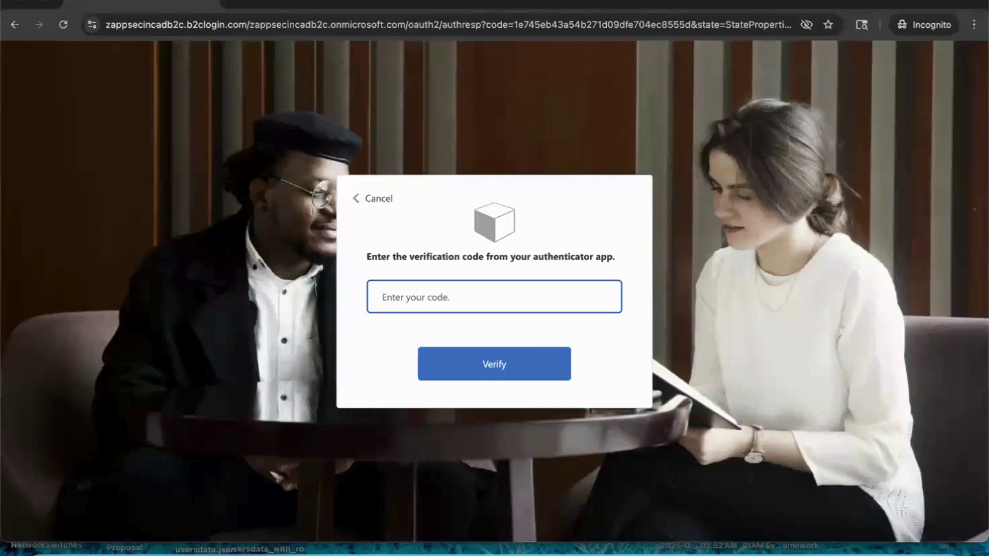
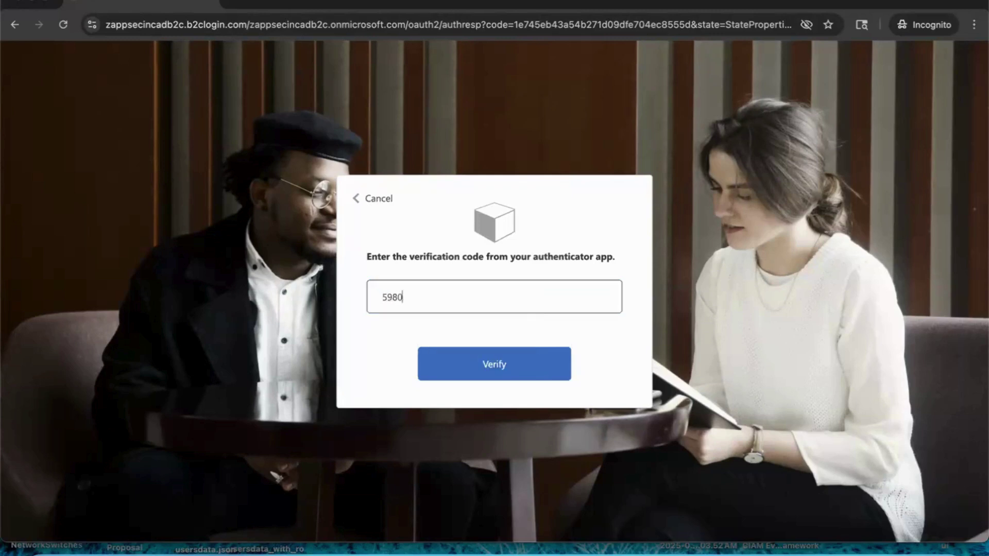
{"action": "left_click", "coordinate": [492, 359]}
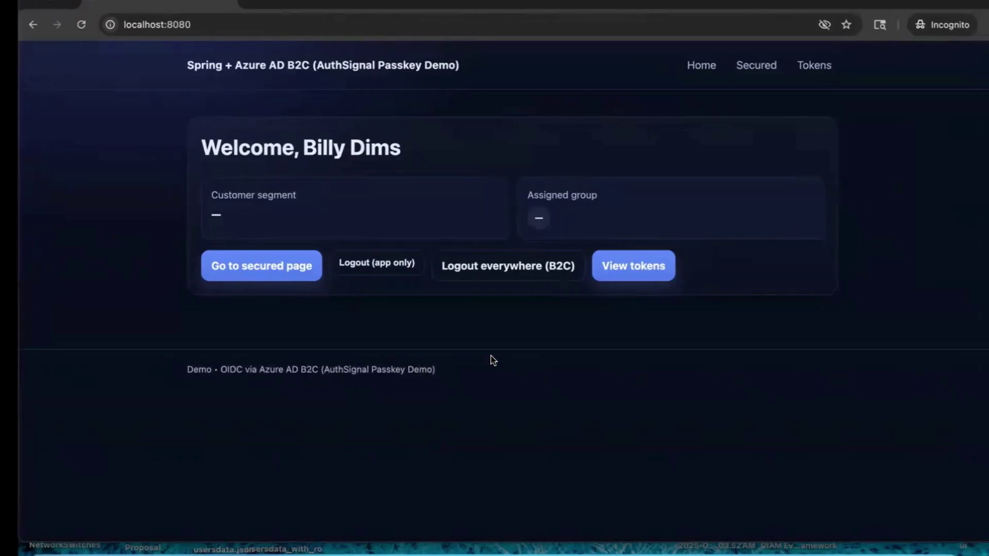
Step: Switch to the Azure portal desktop and open the Lucidchart 'Azure AD B2C Runway' diagram
{"action": "key", "text": "ctrl+Up"}
{"action": "key", "text": "ctrl+Up"}
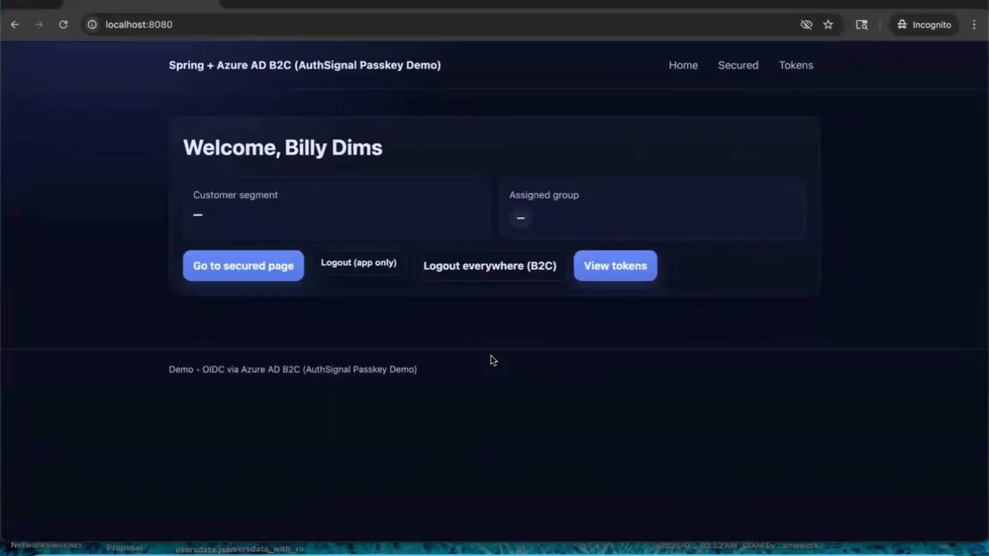
{"action": "key", "text": "ctrl+Up"}
{"action": "left_click", "coordinate": [243, 90]}
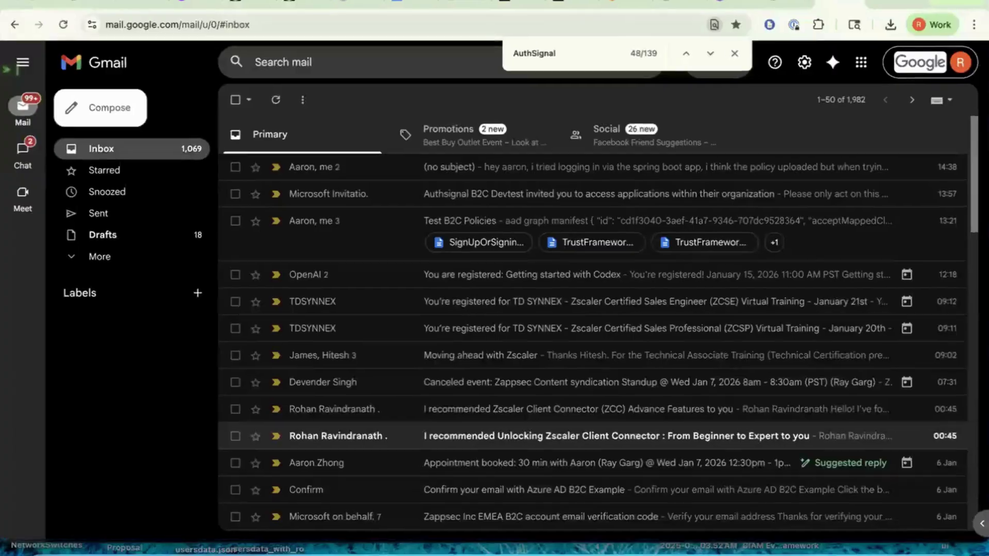
{"action": "key", "text": "ctrl+Right"}
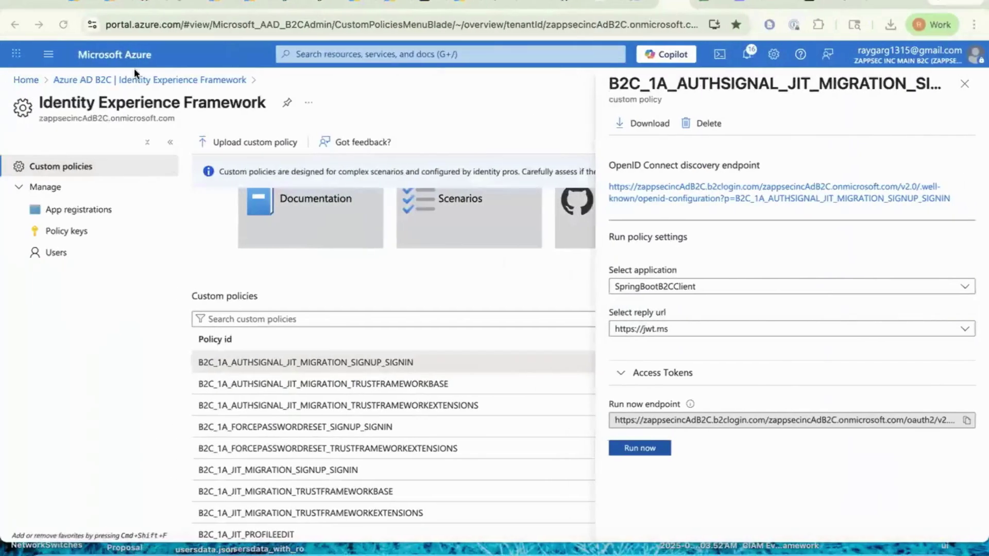
{"action": "left_click", "coordinate": [178, 2]}
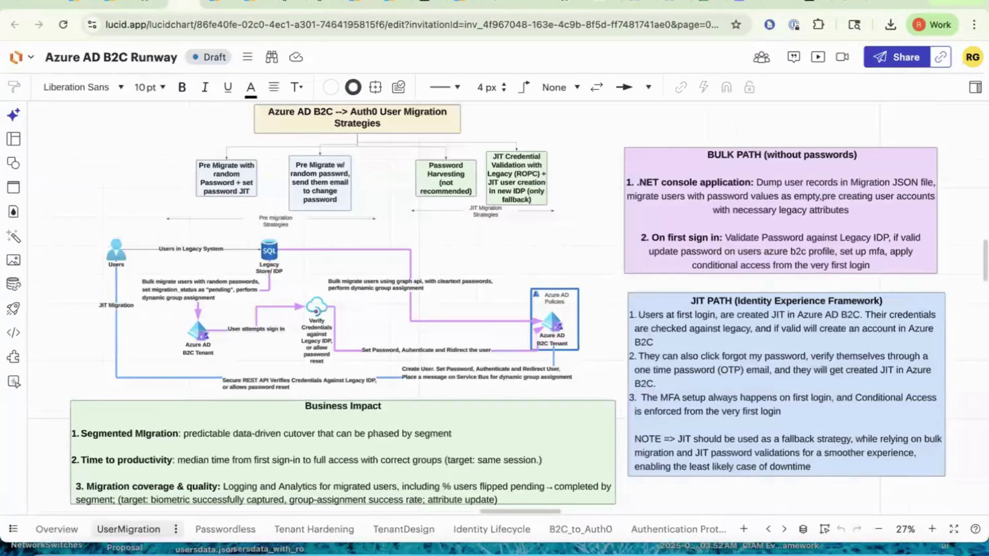
Step: Return to the Azure AD B2C tenant in the portal and open the Users list
{"action": "left_click", "coordinate": [639, 2]}
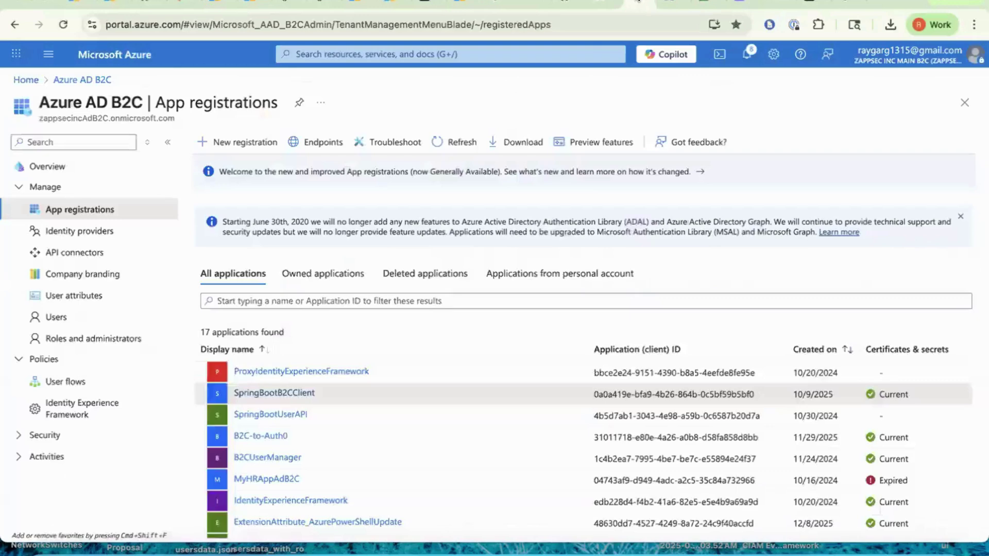
{"action": "left_click", "coordinate": [664, 4]}
{"action": "left_click", "coordinate": [640, 5]}
{"action": "left_click", "coordinate": [91, 298]}
{"action": "left_click", "coordinate": [93, 316]}
Step: Find the migrated user by name and confirm their ProviderPortalUsers group membership
{"action": "left_click", "coordinate": [232, 216]}
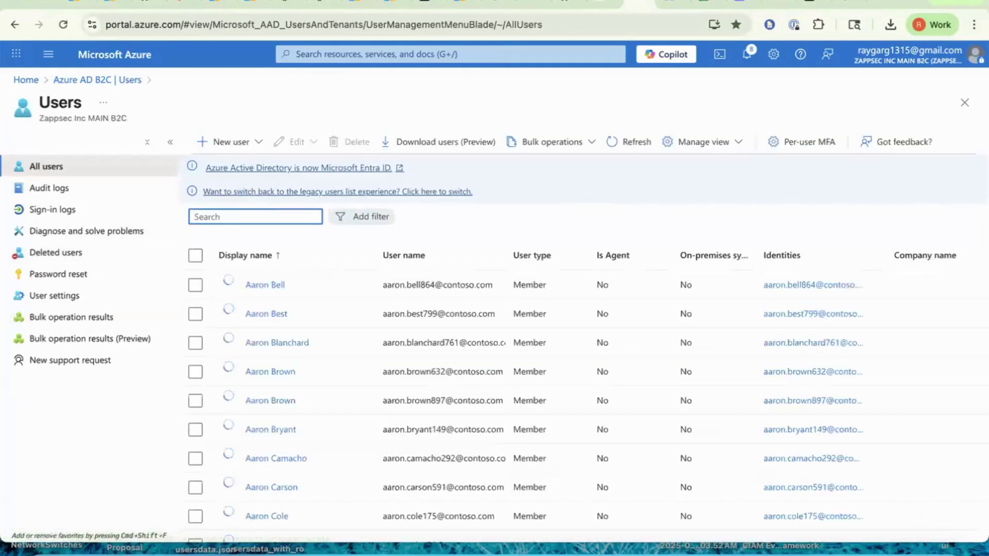
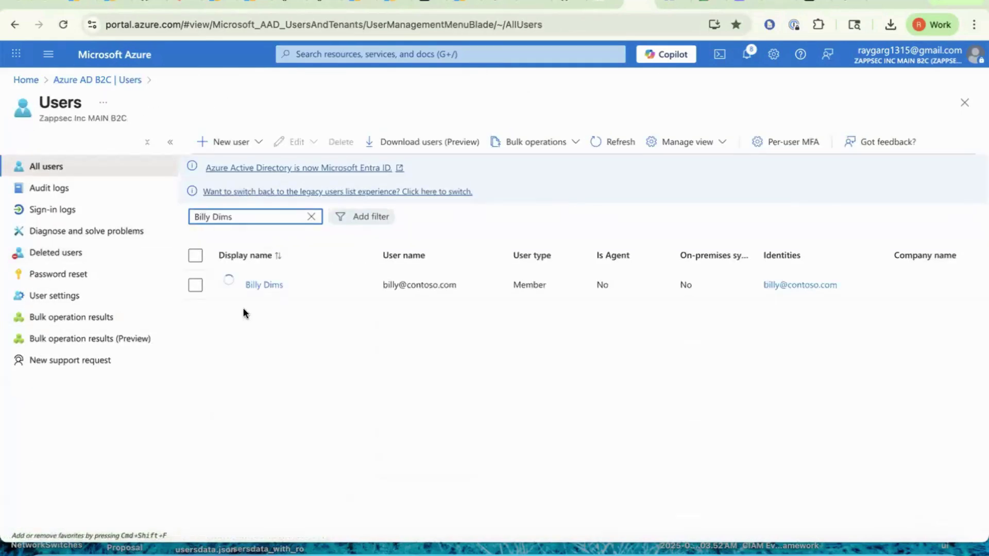
{"action": "left_click", "coordinate": [264, 285]}
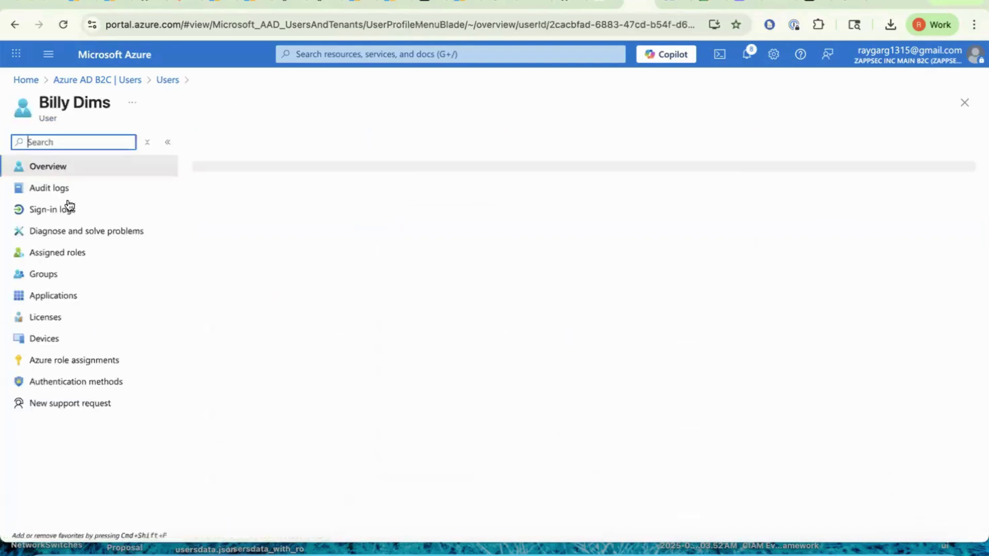
{"action": "left_click", "coordinate": [80, 278]}
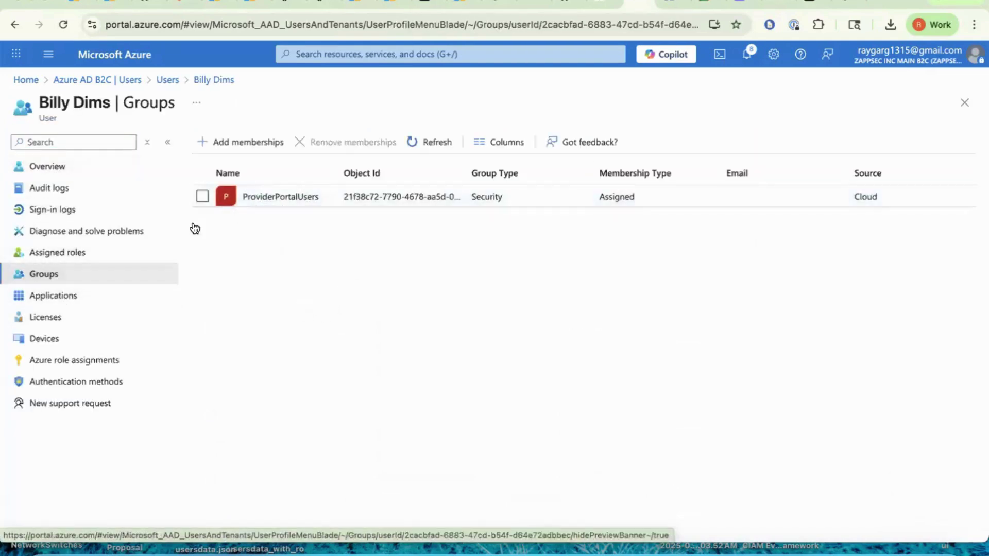
Step: Review the user's overview, go back to the B2C overview, and show all open windows
{"action": "left_click", "coordinate": [84, 171]}
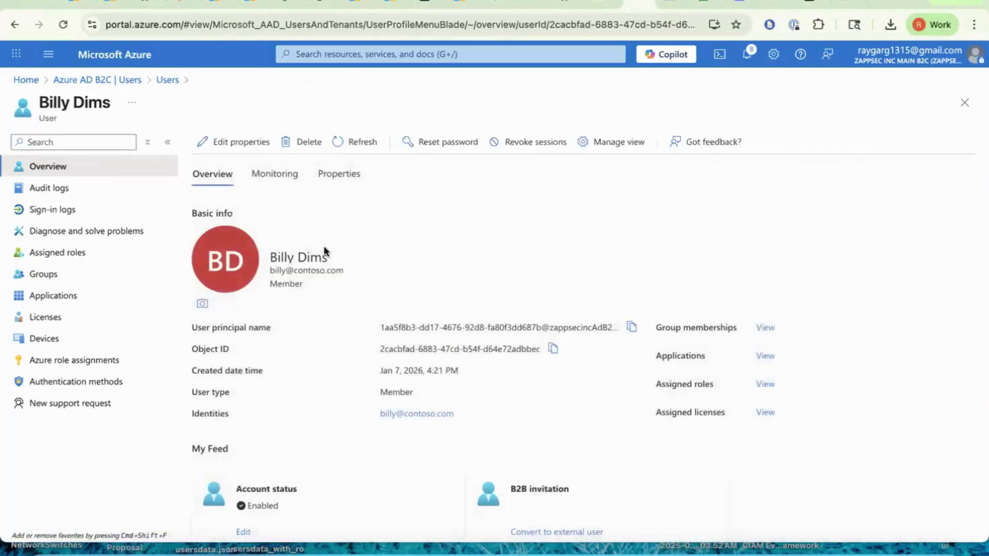
{"action": "left_click", "coordinate": [104, 80]}
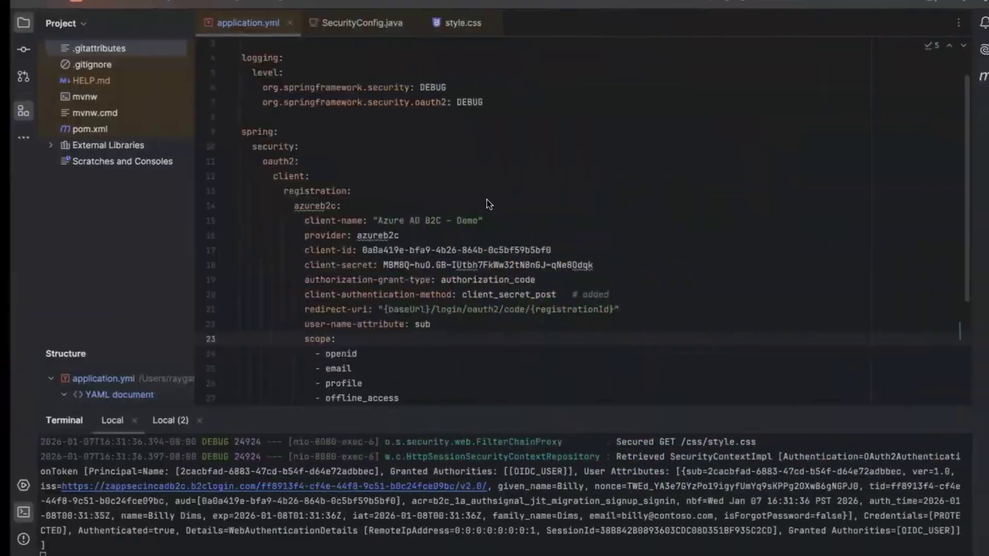
{"action": "key", "text": "ctrl+Left"}
{"action": "key", "text": "ctrl+Up"}
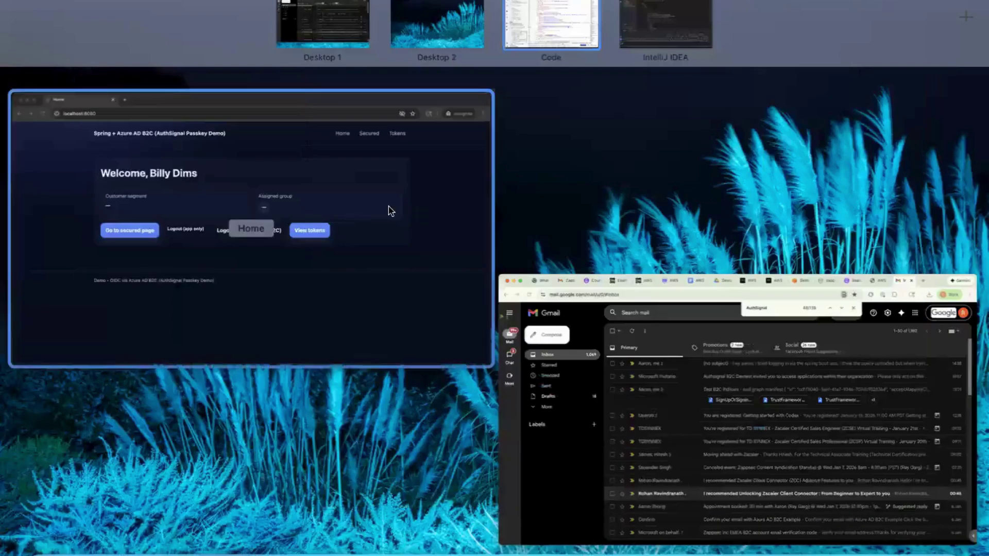
Step: Bring the Lucidchart 'Azure AD B2C Runway' UserMigration diagram back into view, passing through the demo app and Gmail windows
{"action": "left_click", "coordinate": [390, 210]}
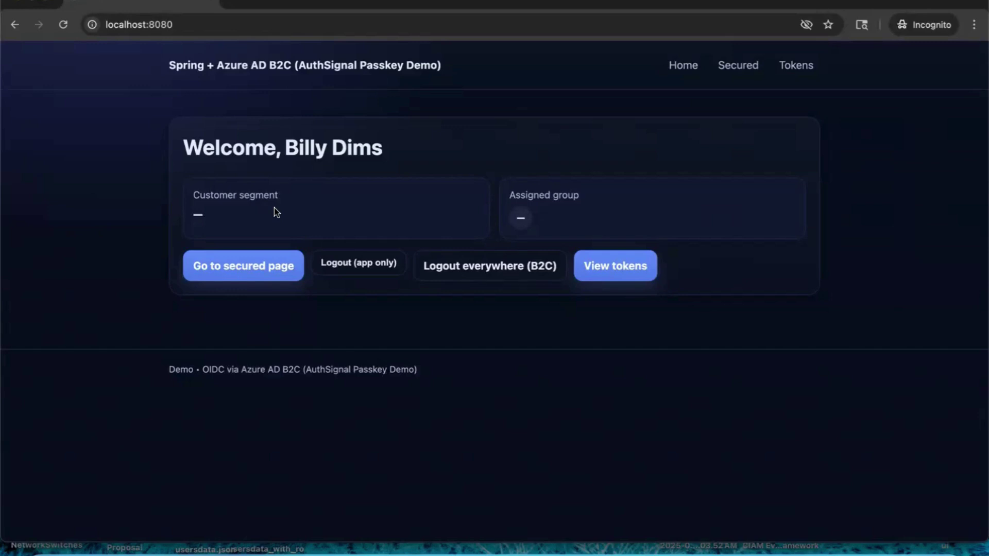
{"action": "key", "text": "ctrl+Up"}
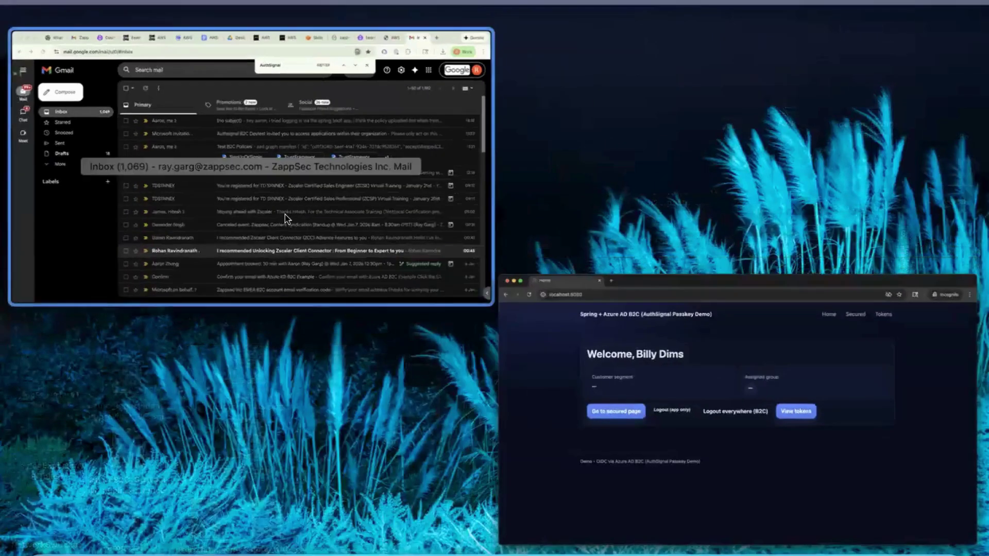
{"action": "left_click", "coordinate": [286, 214]}
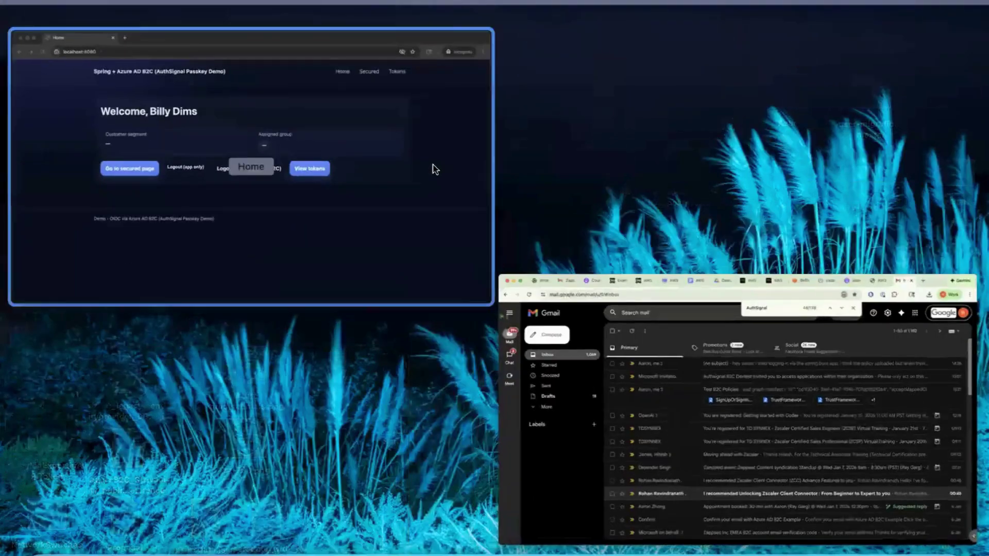
{"action": "key", "text": "ctrl+Tab"}
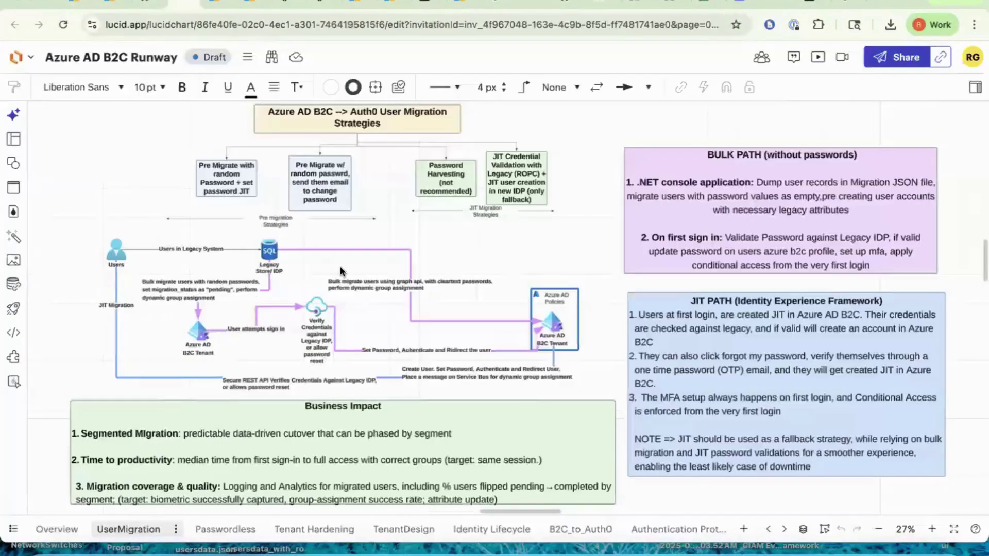